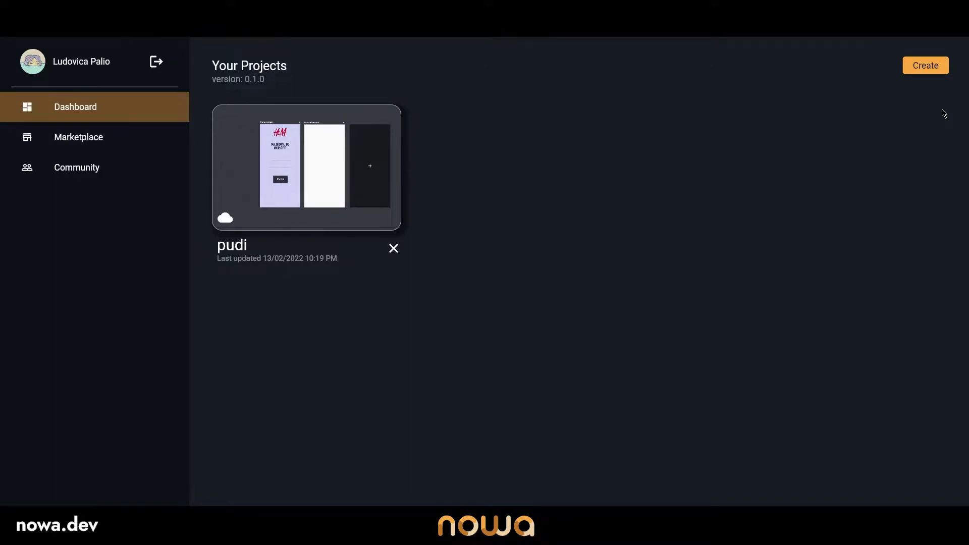
Create a new cloud project named 'test' from the Nowa dashboard
{"action": "left_click", "coordinate": [934, 74]}
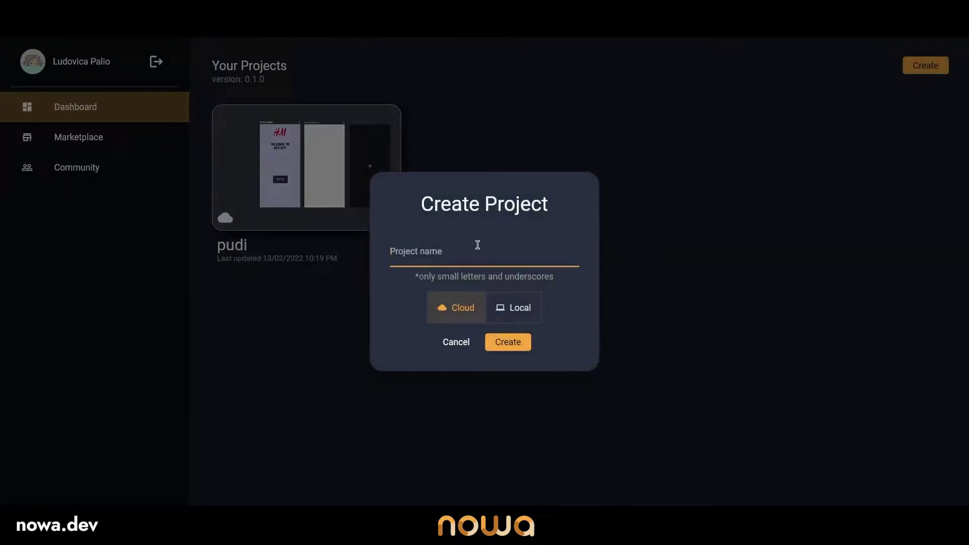
{"action": "type", "text": "test"}
{"action": "left_click", "coordinate": [499, 348]}
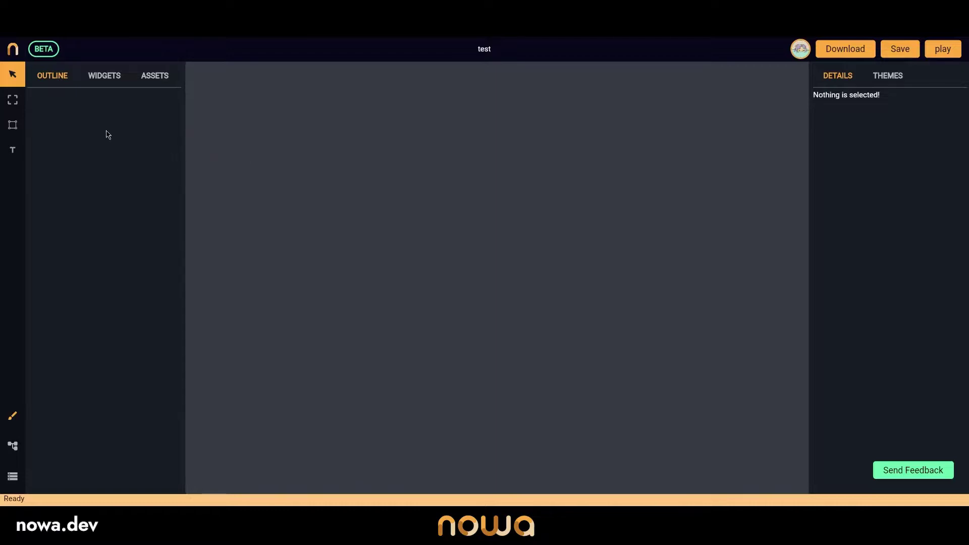
Place an iPhone 11 Pro screen, NewScreen, on the canvas and pan it into view
{"action": "left_click", "coordinate": [14, 100]}
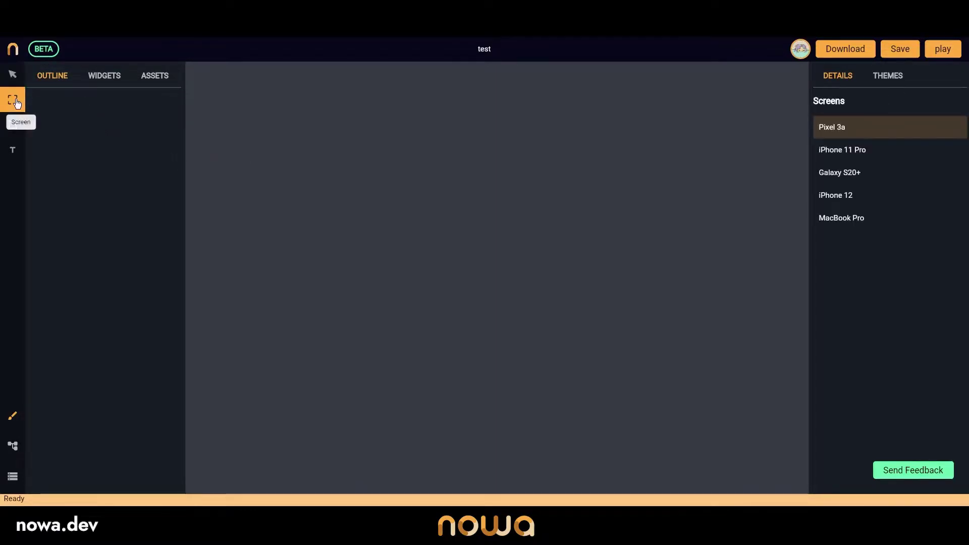
{"action": "left_click", "coordinate": [877, 154]}
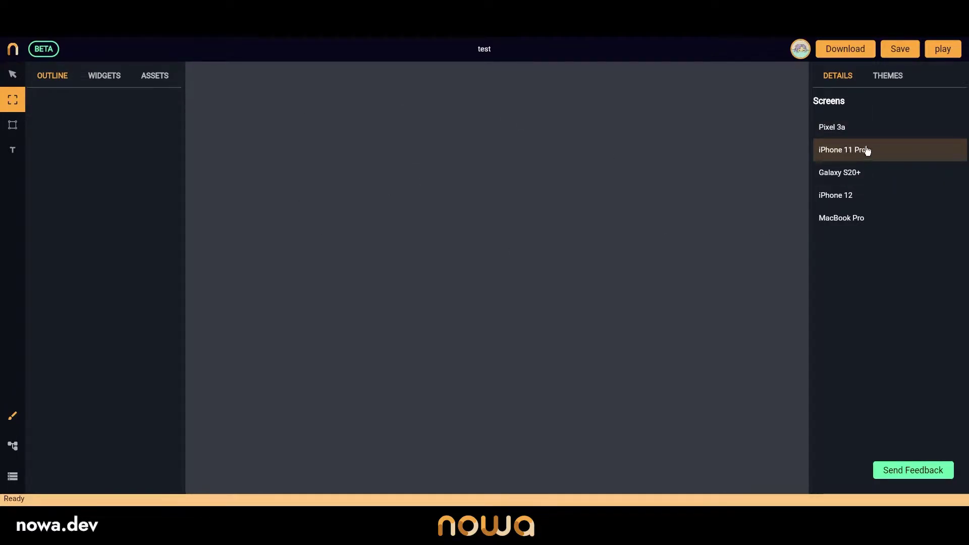
{"action": "left_click", "coordinate": [403, 135]}
{"action": "scroll", "coordinate": [510, 200], "scroll_direction": "down", "scroll_amount": 1}
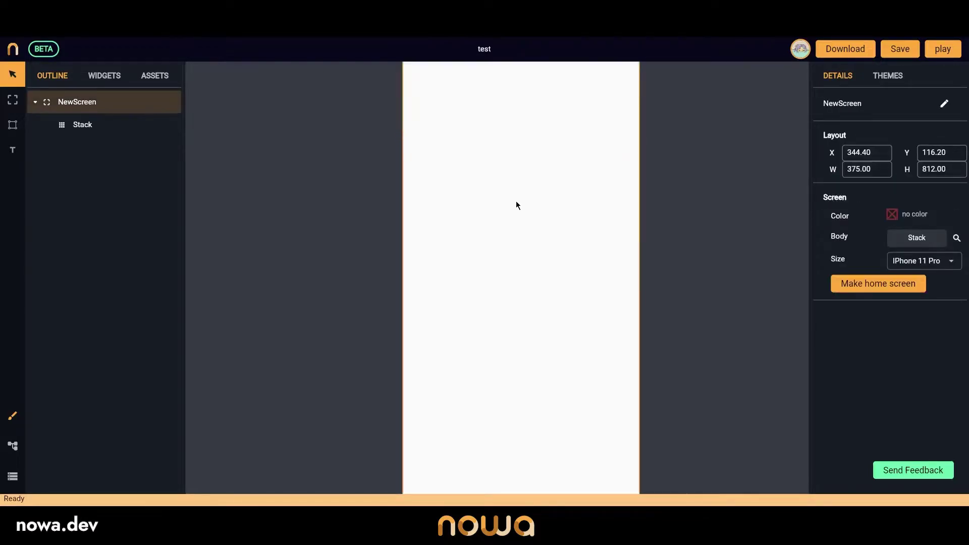
{"action": "scroll", "coordinate": [519, 200], "scroll_direction": "down", "scroll_amount": 1}
{"action": "scroll", "coordinate": [518, 200], "scroll_direction": "down", "scroll_amount": 1}
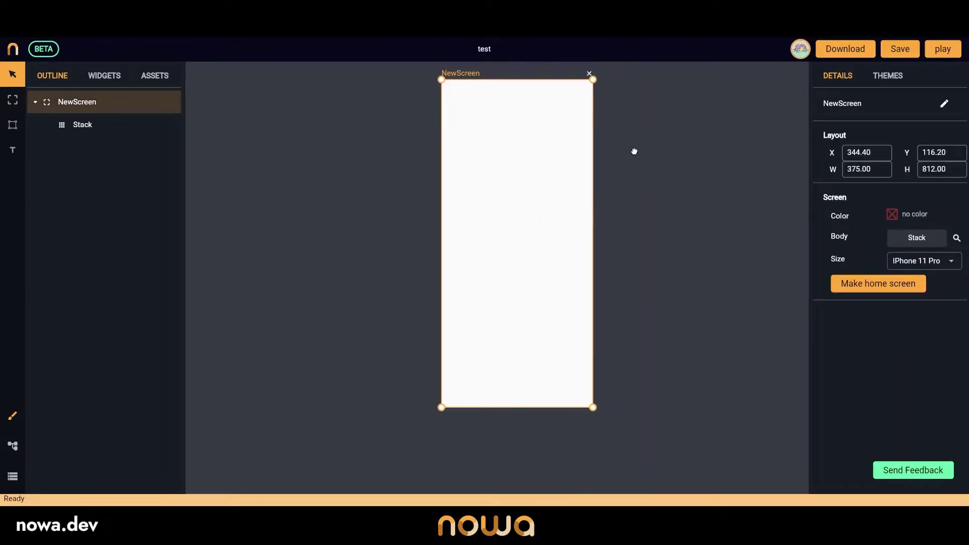
{"action": "left_click_drag", "start_coordinate": [634, 151], "coordinate": [551, 162]}
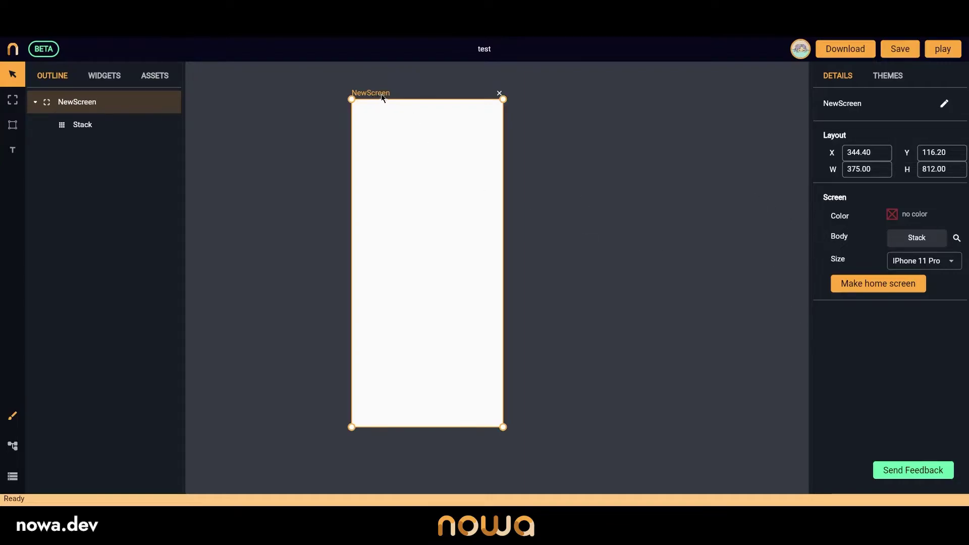
Change NewScreen's size preset to Pixel 3a (393 × 808)
{"action": "left_click", "coordinate": [929, 263]}
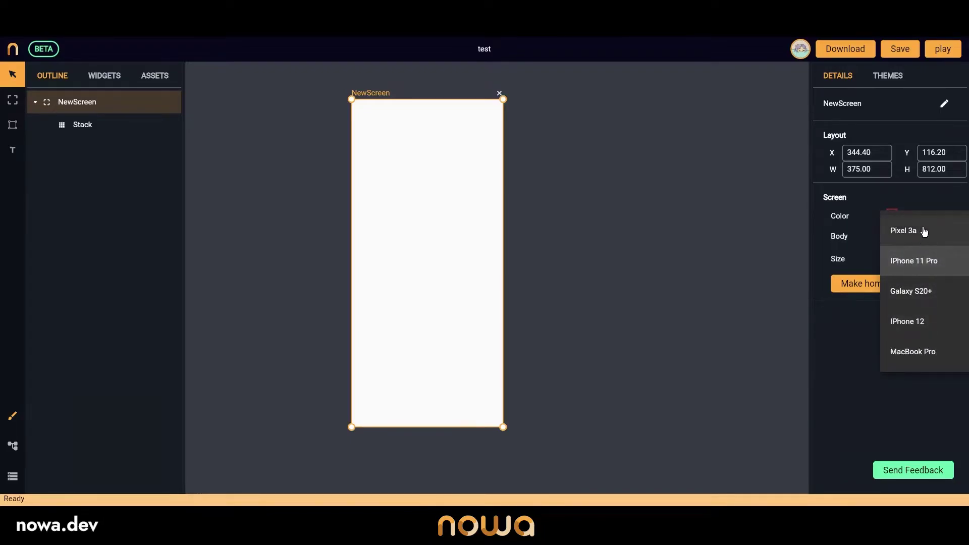
{"action": "left_click", "coordinate": [924, 231]}
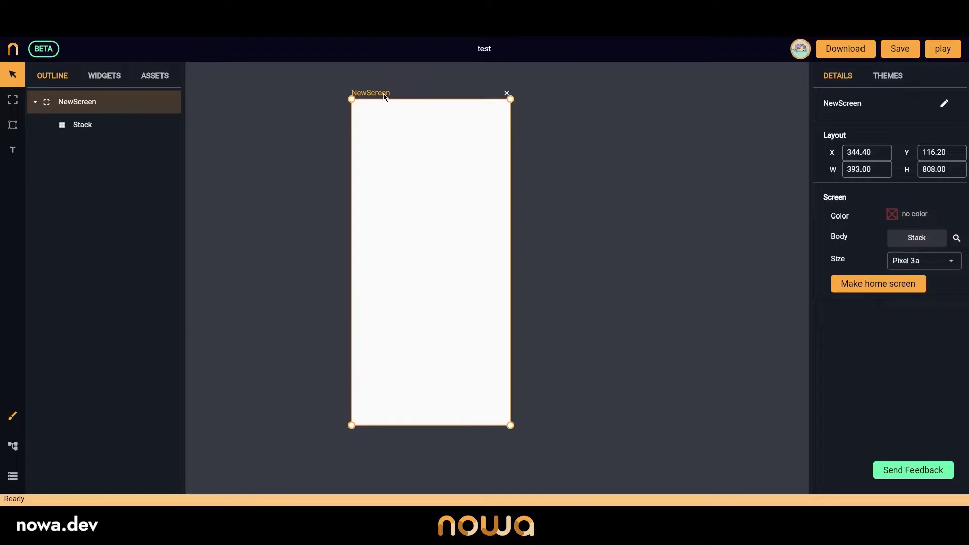
{"action": "scroll", "coordinate": [382, 114], "scroll_direction": "down", "scroll_amount": 2}
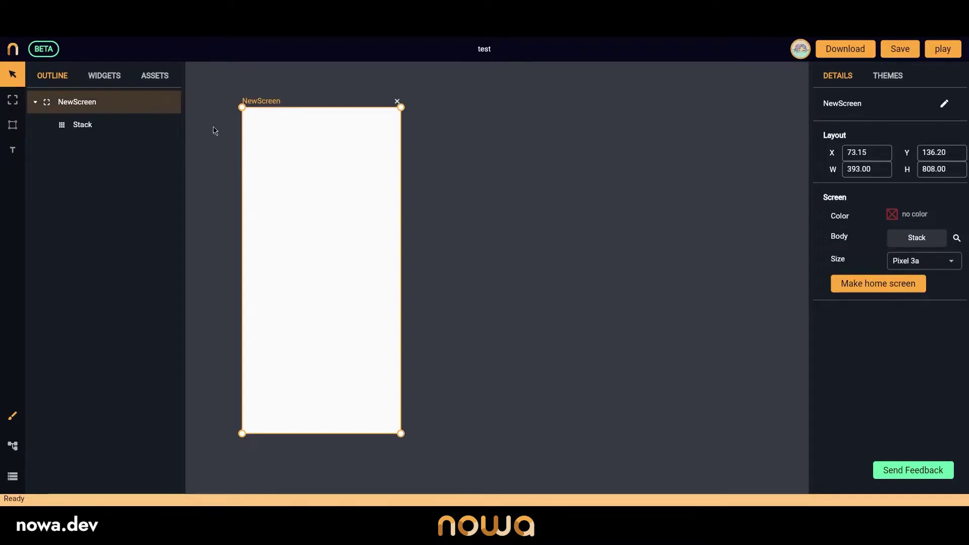
Draw a custom-sized screen, NewScreen_1, right of NewScreen, then deselect it
{"action": "left_click", "coordinate": [12, 100]}
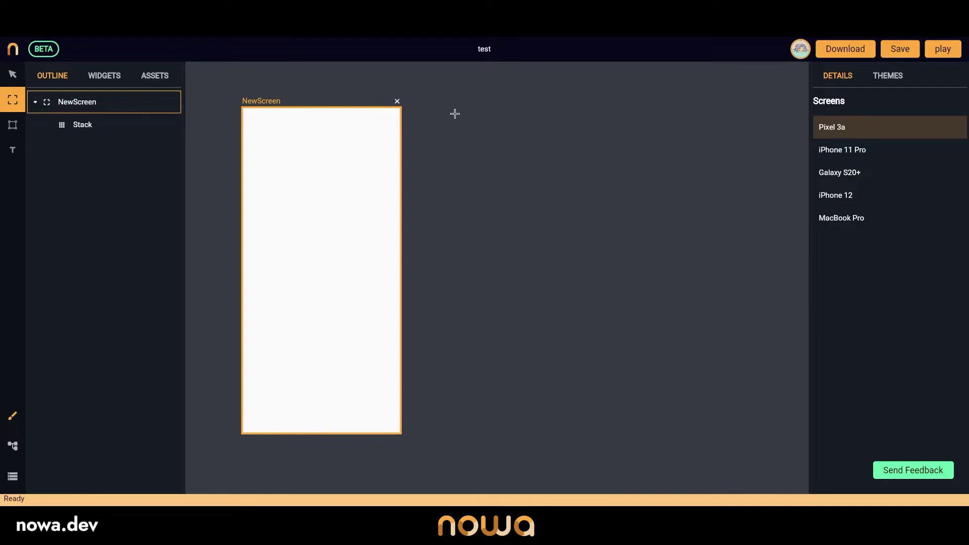
{"action": "mouse_move", "coordinate": [457, 116]}
{"action": "left_mouse_down"}
{"action": "mouse_move", "coordinate": [682, 388]}
{"action": "mouse_move", "coordinate": [749, 351]}
{"action": "left_mouse_up"}
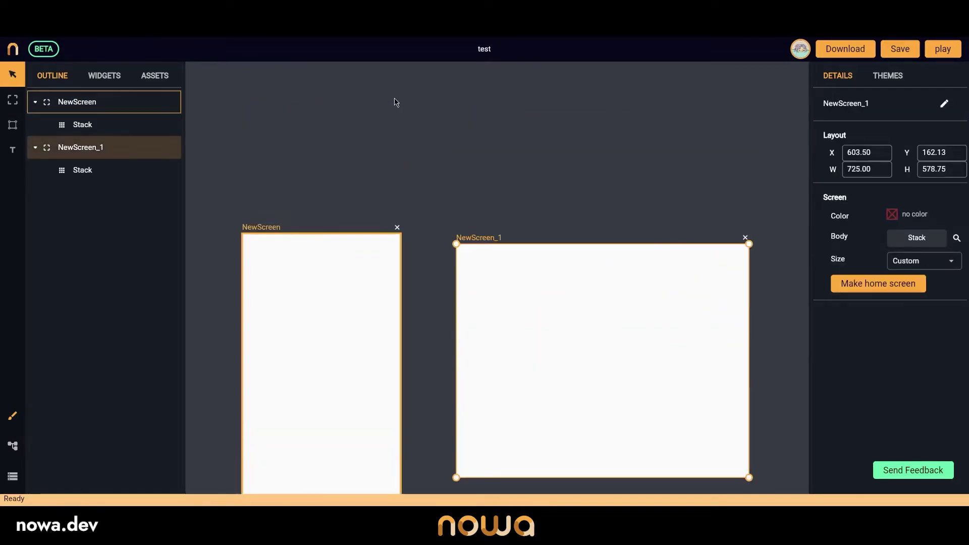
{"action": "left_click", "coordinate": [464, 92]}
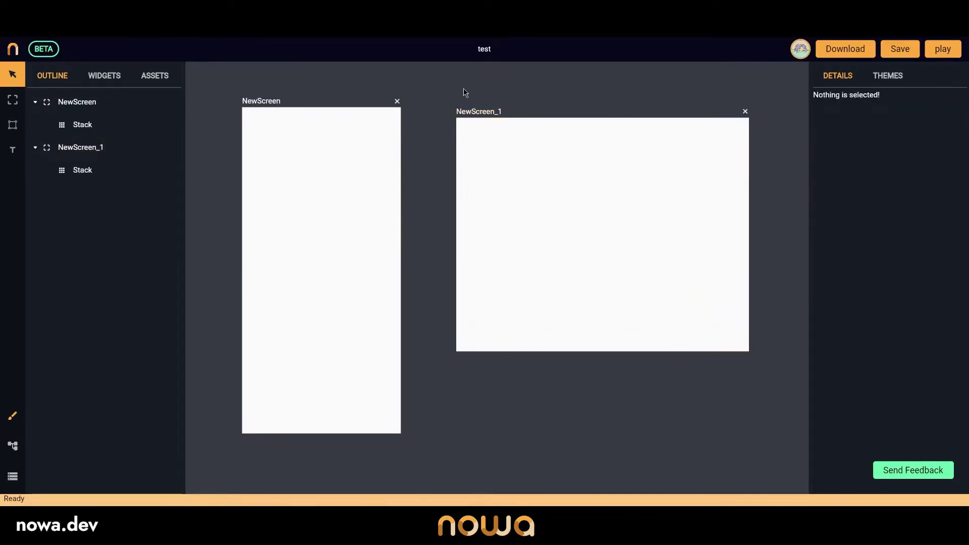
{"action": "left_click", "coordinate": [943, 49]}
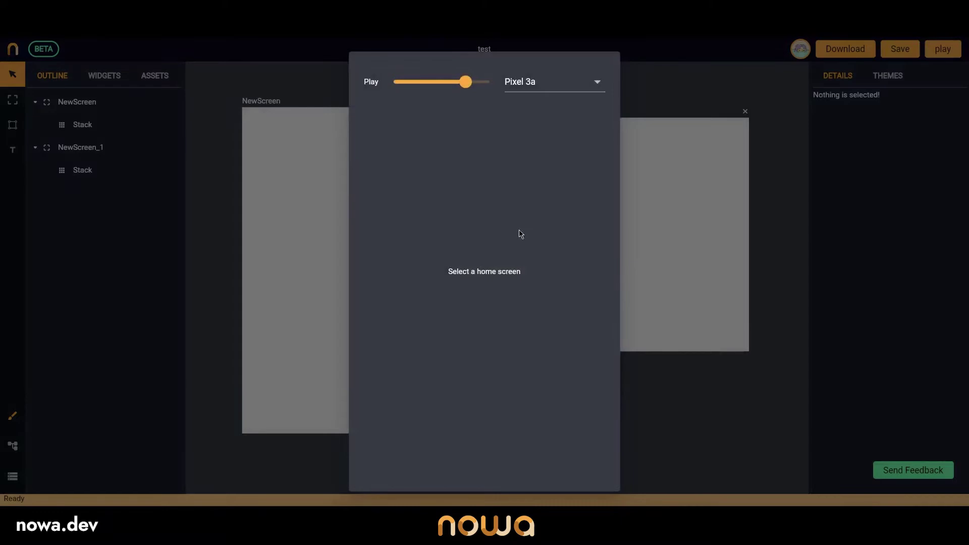
{"action": "left_click", "coordinate": [677, 99]}
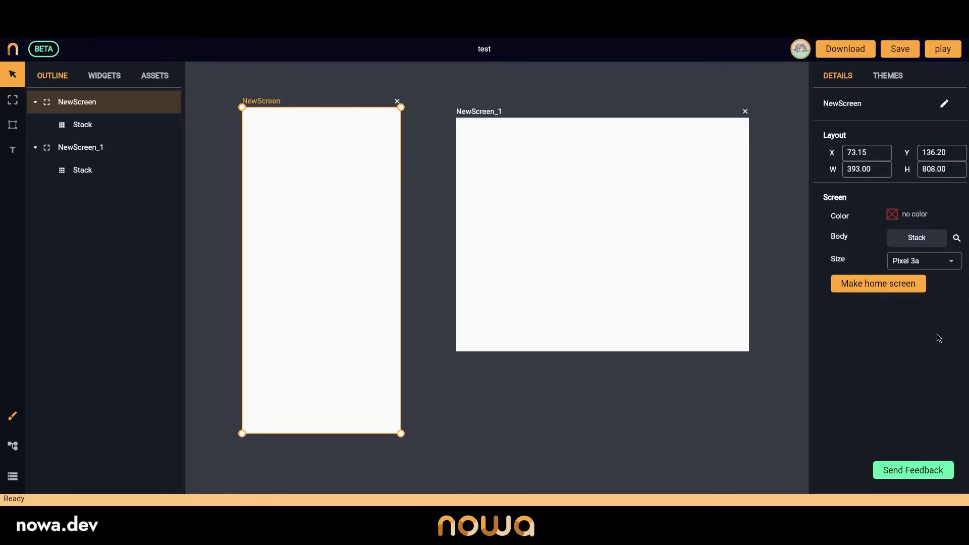
Set NewScreen as home screen, preview the blank Pixel 3a screen in Play, then close it
{"action": "left_click", "coordinate": [873, 283]}
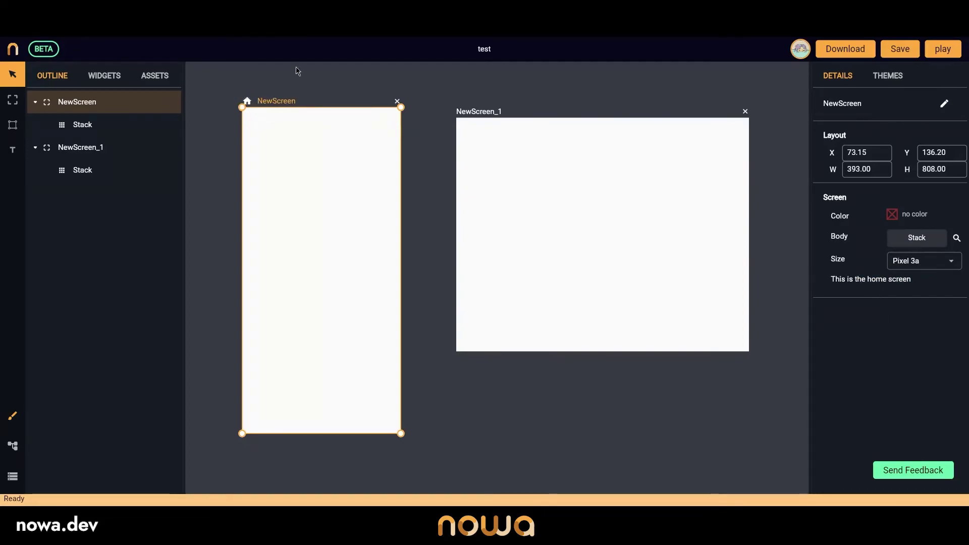
{"action": "left_click", "coordinate": [944, 51]}
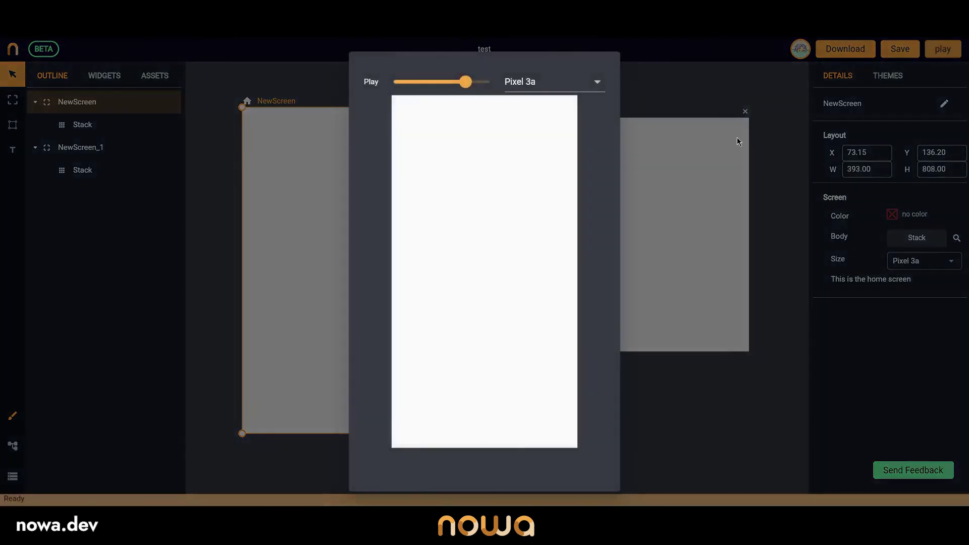
{"action": "left_click", "coordinate": [689, 91]}
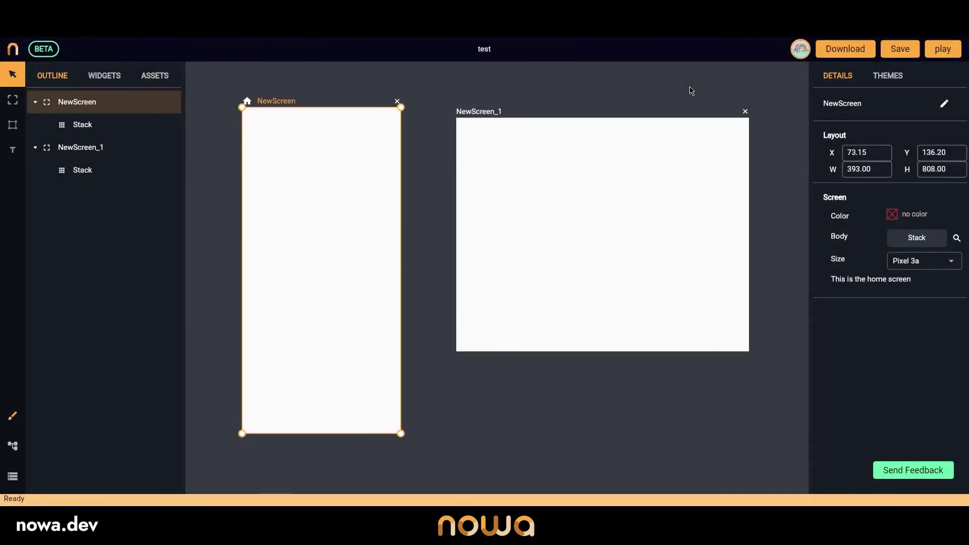